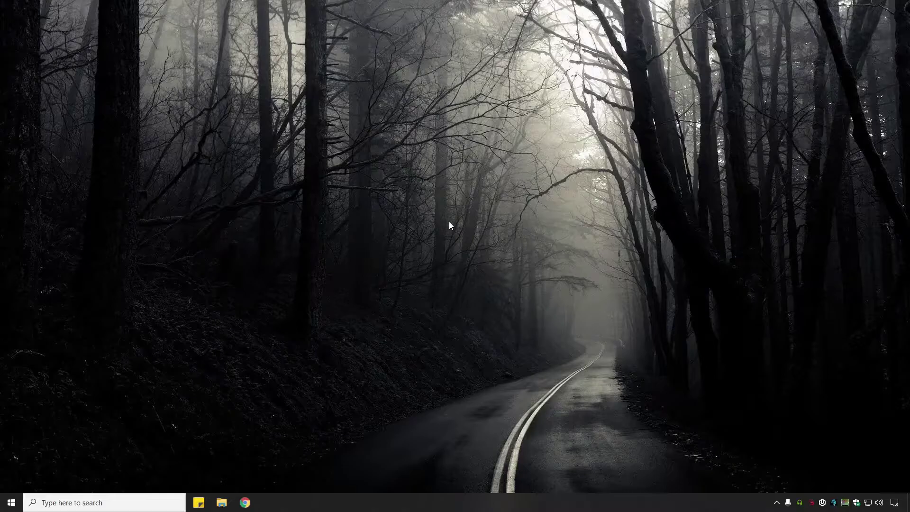
Turn on 'Allow remote connections to this computer' in System Properties (sysdm.cpl) and apply it.
key(super+r)
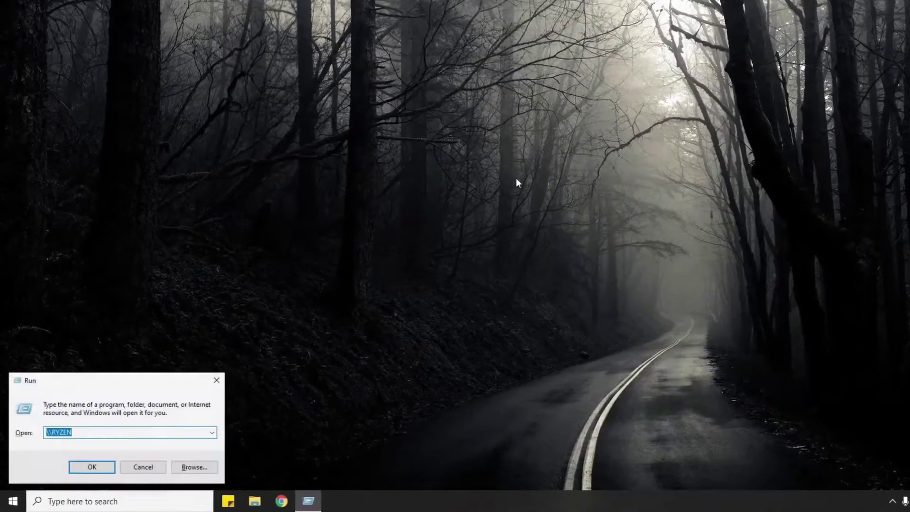
text(sysdm.cpl)
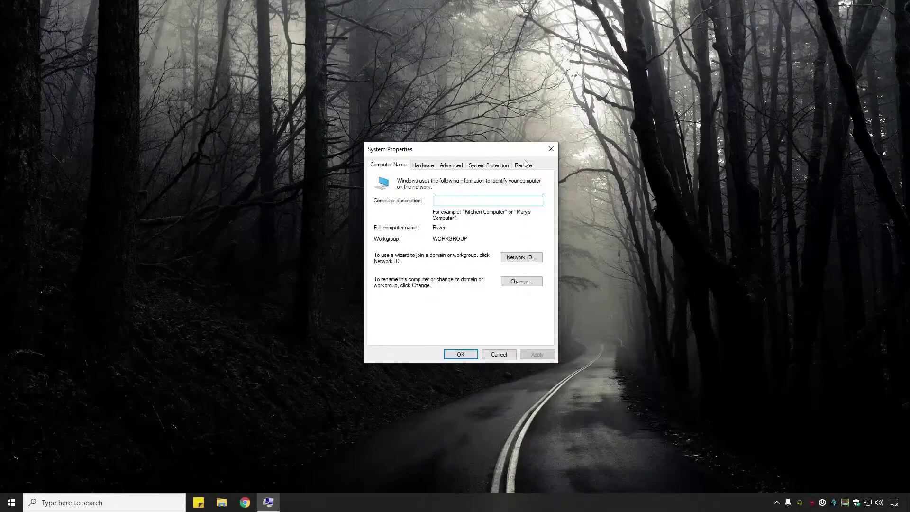
click(524, 164)
click(381, 288)
click(456, 224)
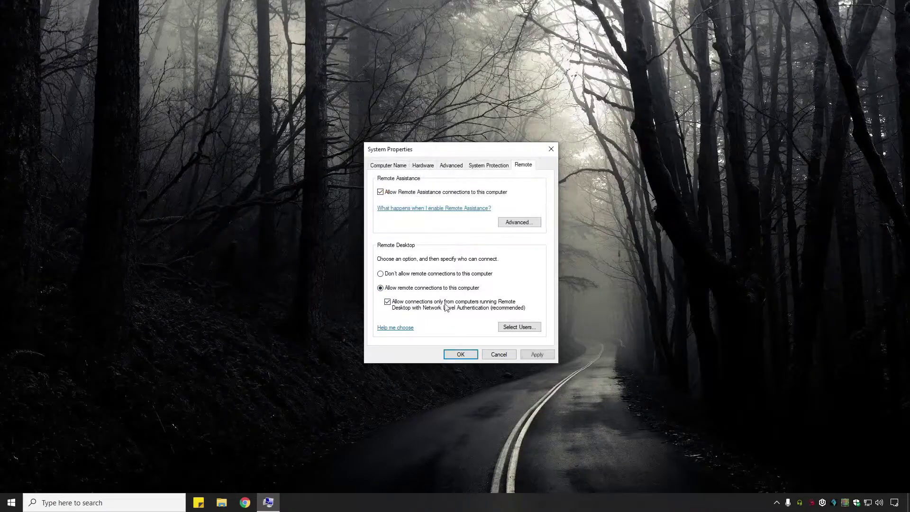
click(534, 354)
click(461, 355)
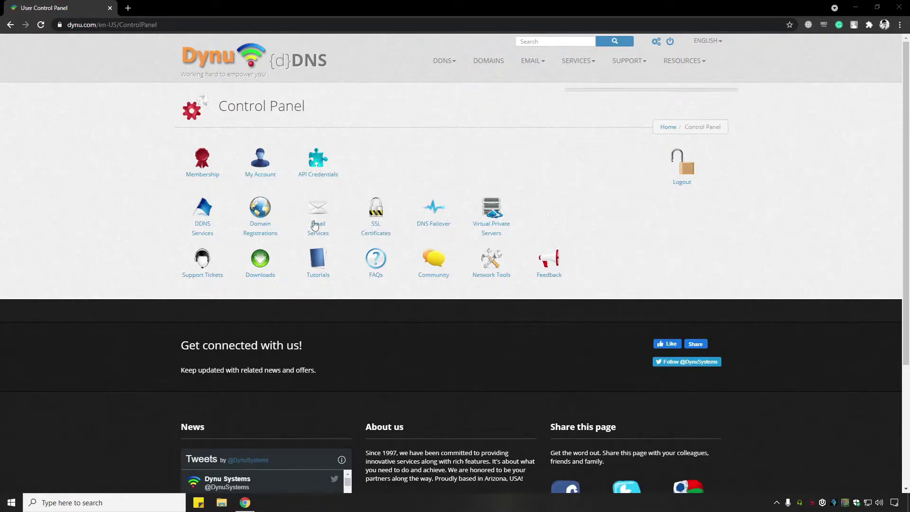
Add the DDNS host 'remotedesktop' under the freeddns.org top-level domain.
click(205, 231)
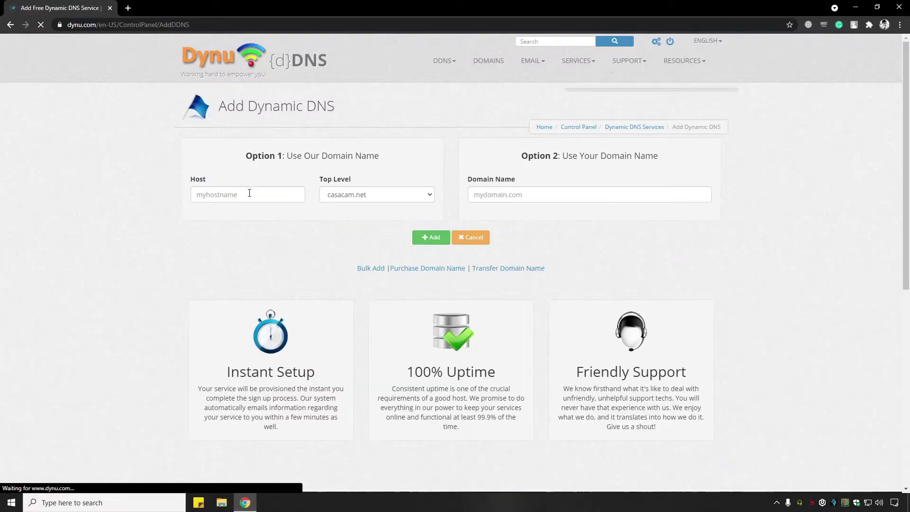
click(248, 194)
text(remotedesktop)
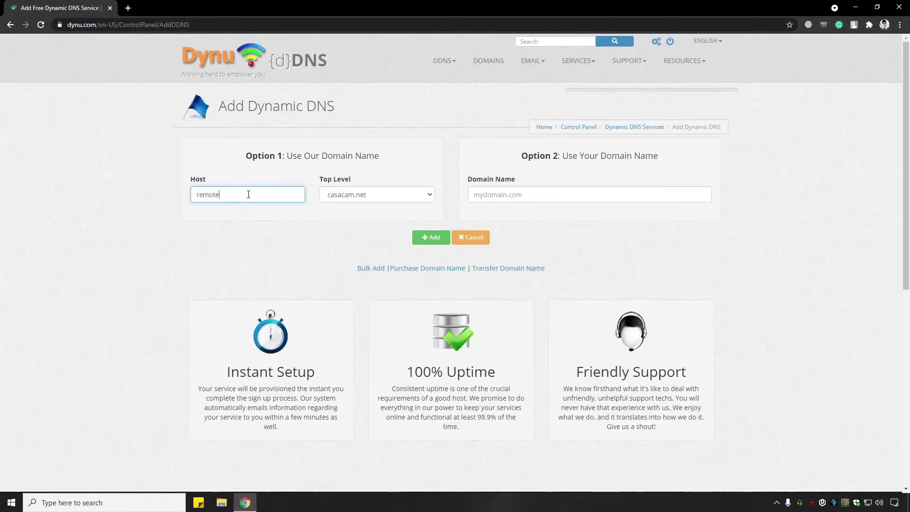
click(408, 194)
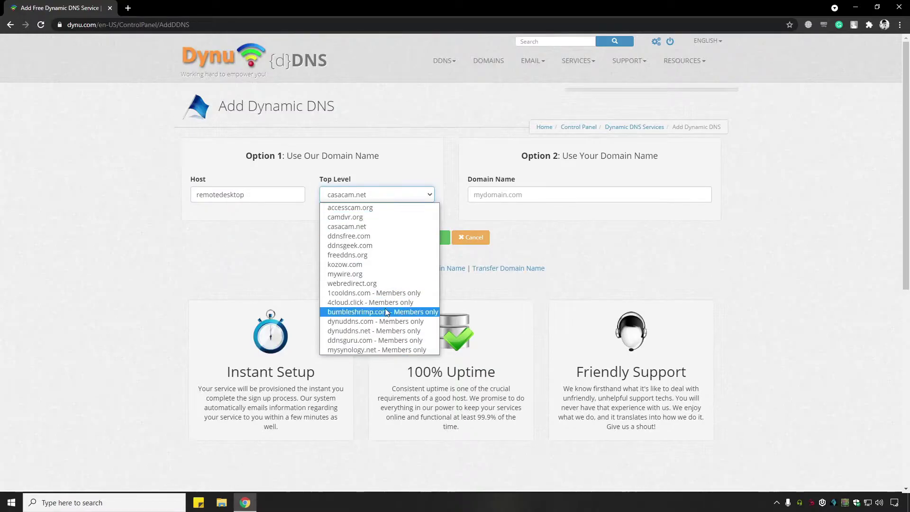
click(378, 256)
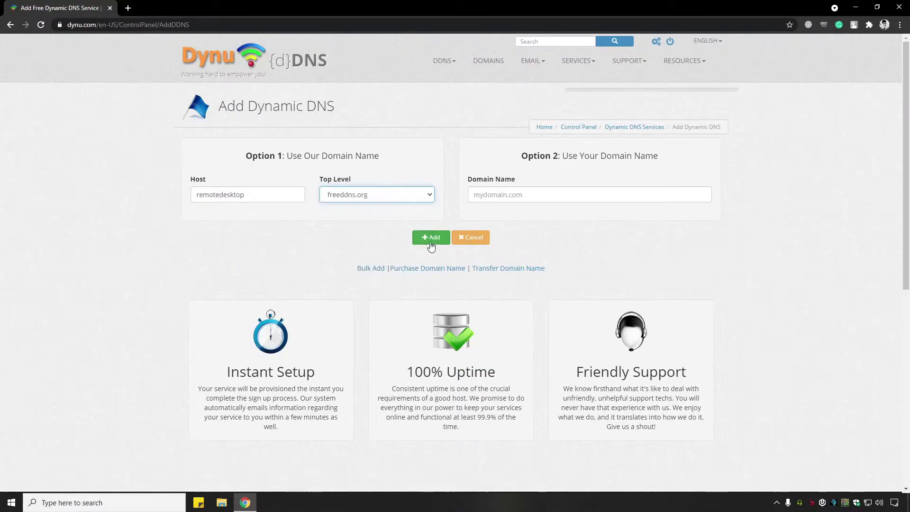
click(431, 238)
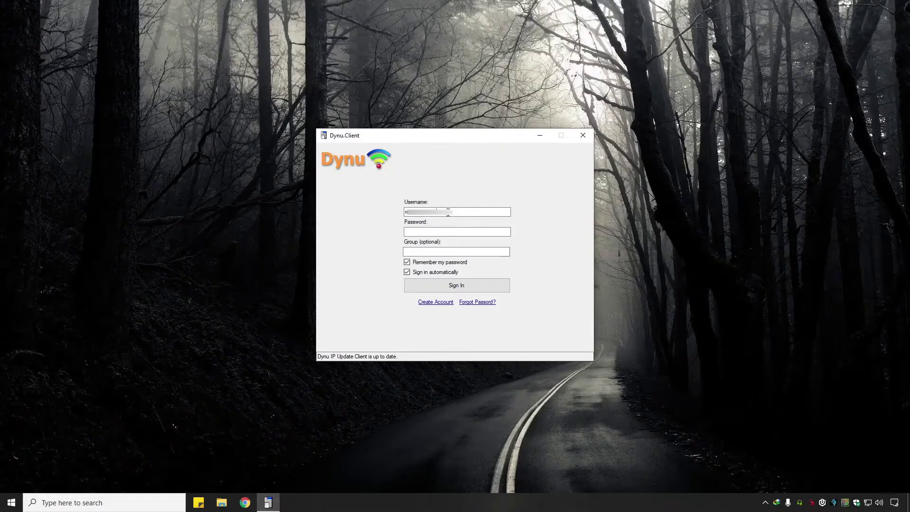
Paste the Dynu account password into the IP Update Client and sign in.
click(427, 233)
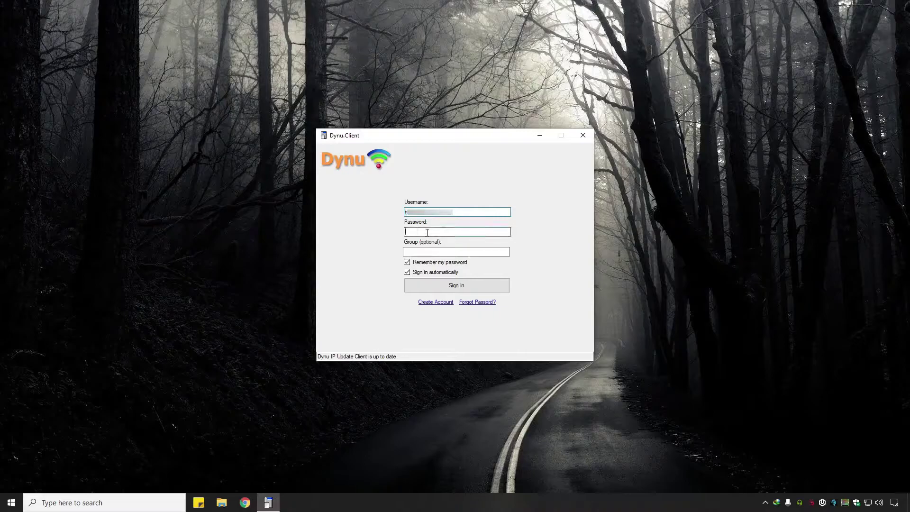
key(ctrl+v)
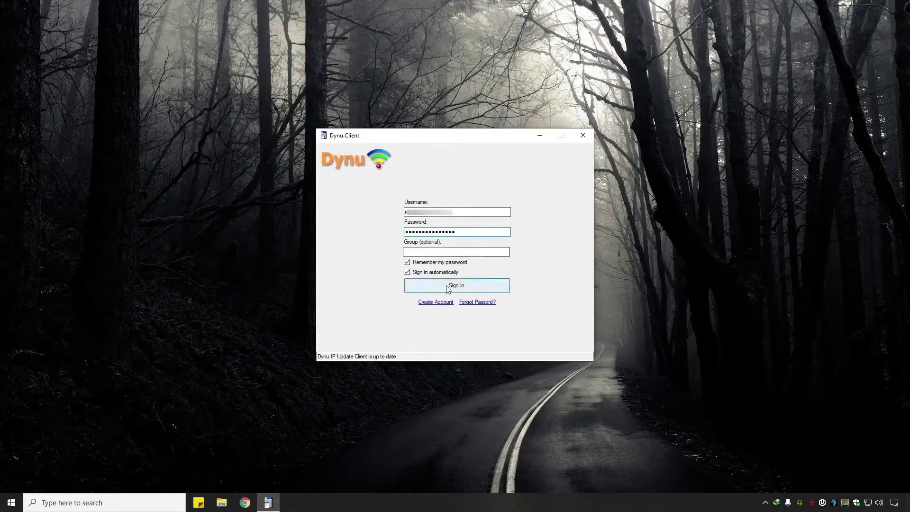
click(447, 287)
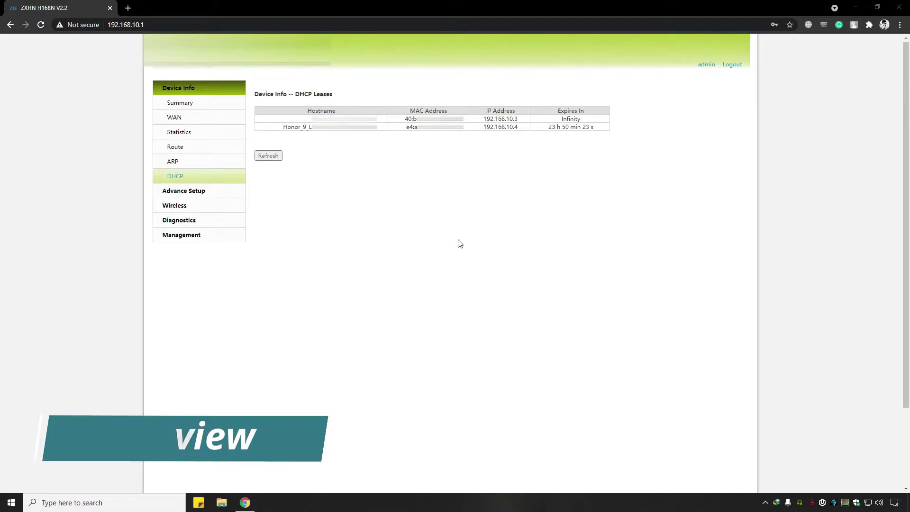
Review the DHCP lease entries, including 192.168.10.3 with Infinity expiry.
drag(306, 117, 599, 127)
click(577, 195)
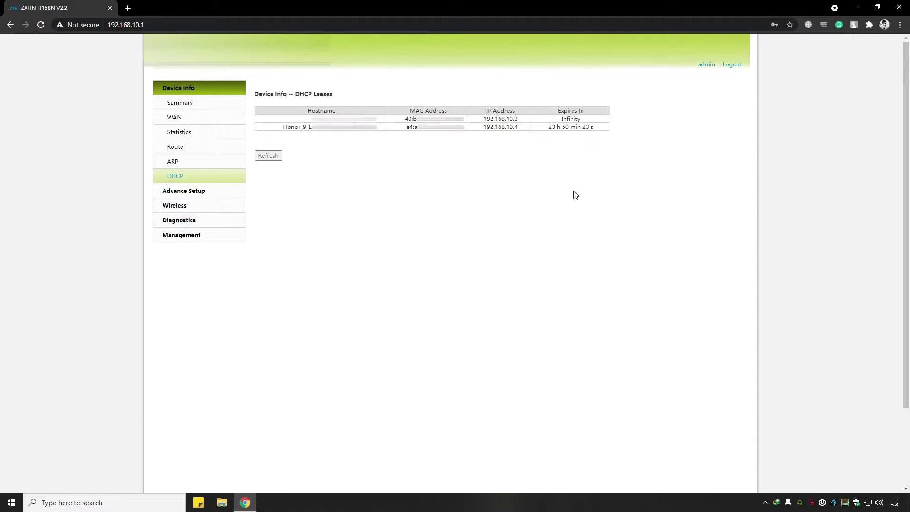
drag(314, 112, 588, 121)
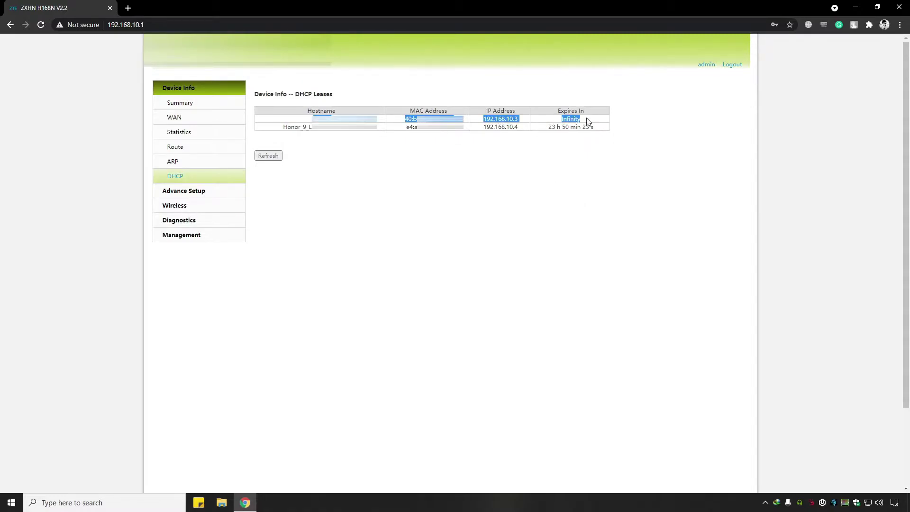
double_click(587, 123)
click(521, 186)
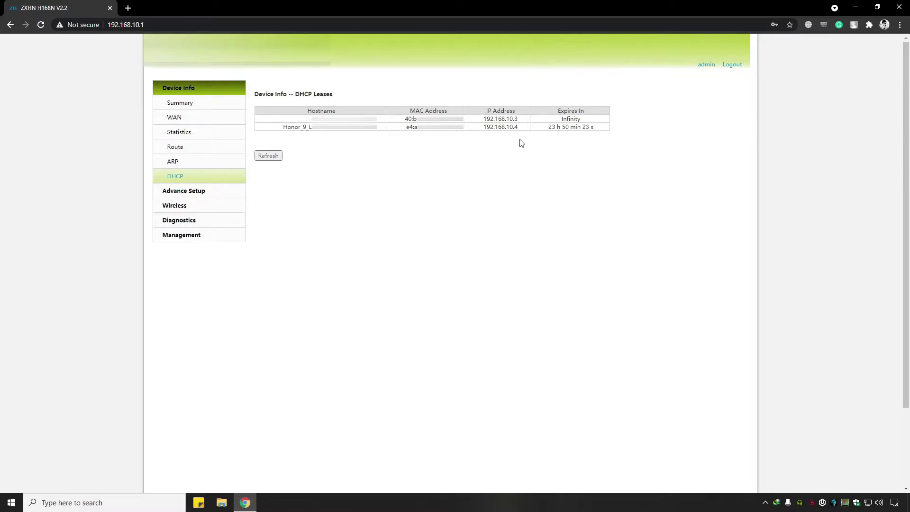
drag(518, 119, 487, 127)
click(488, 207)
Check the second lease's expiry time and copy that device's MAC address.
drag(549, 128, 596, 129)
click(586, 160)
drag(548, 127, 558, 127)
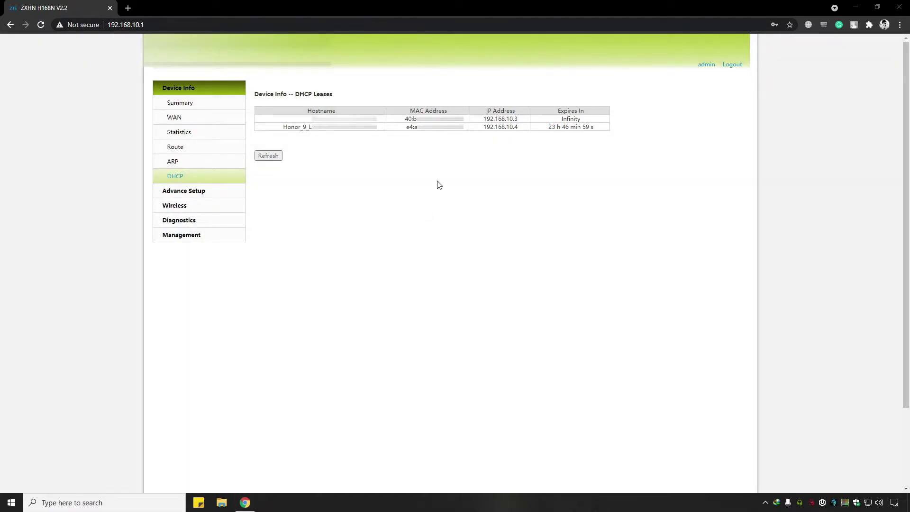
drag(457, 128, 407, 128)
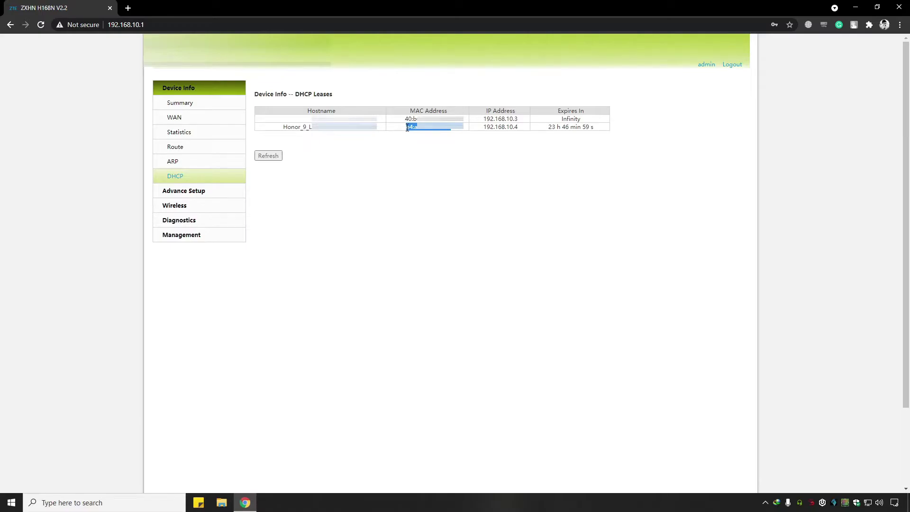
click(227, 193)
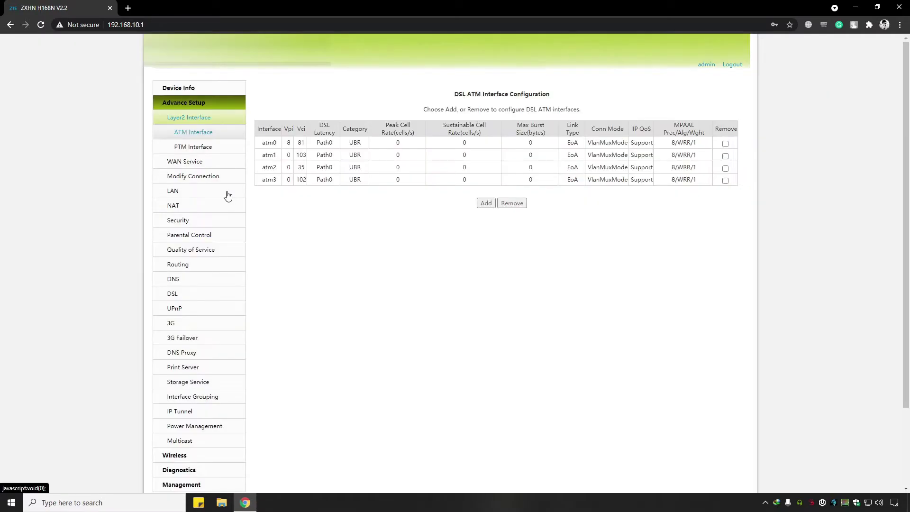
Add a DHCP static IP lease for the copied MAC address at 192.168.10.4 and save.
click(228, 195)
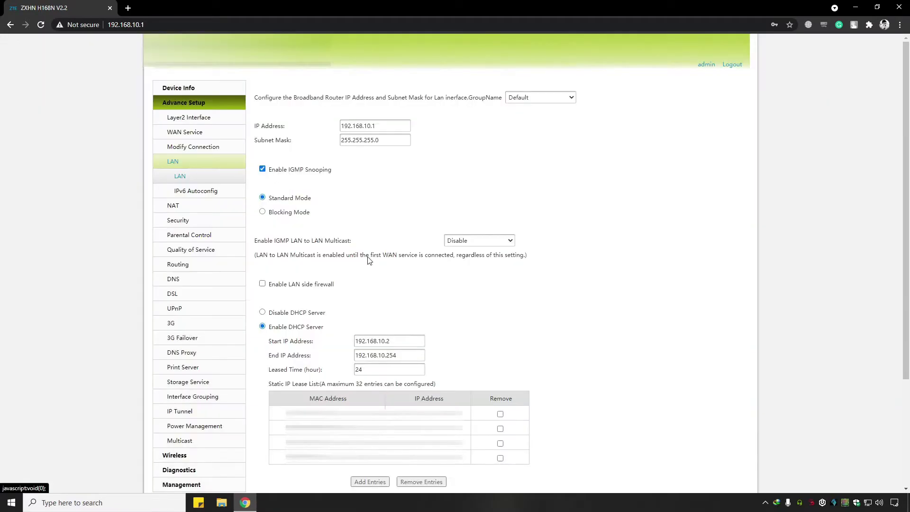
scroll(363, 312, down, 3)
click(372, 339)
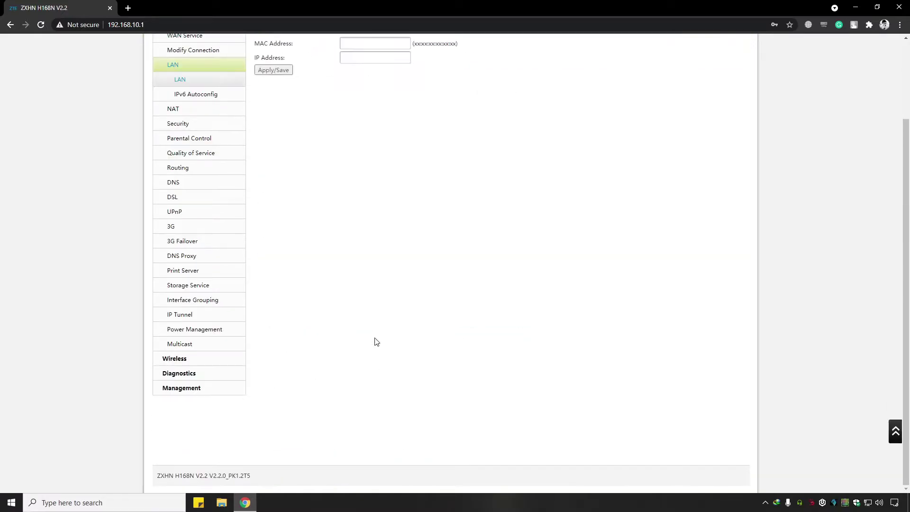
scroll(379, 284, up, 2)
click(358, 142)
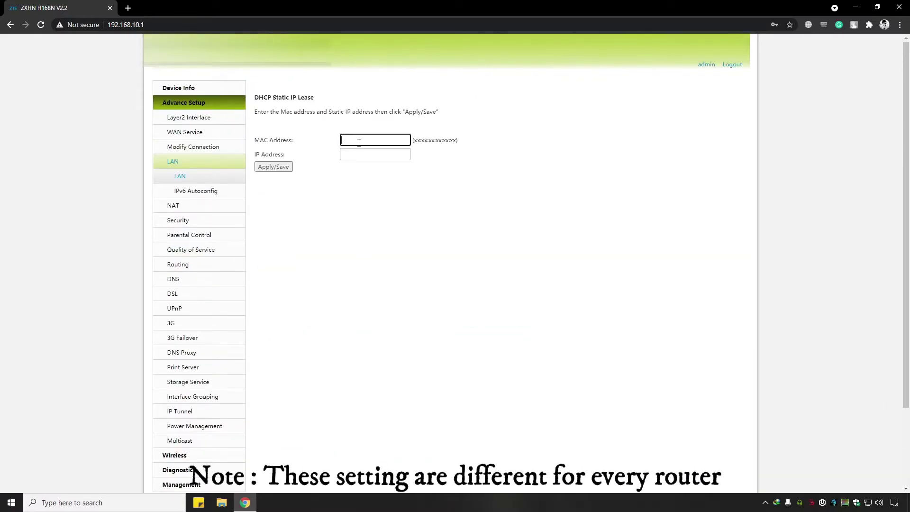
key(ctrl+v)
click(353, 155)
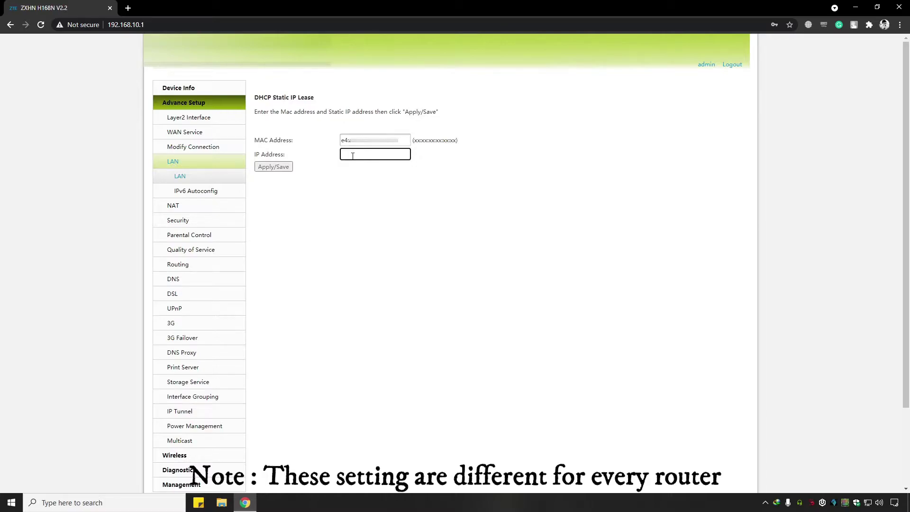
text(192.168.10.4)
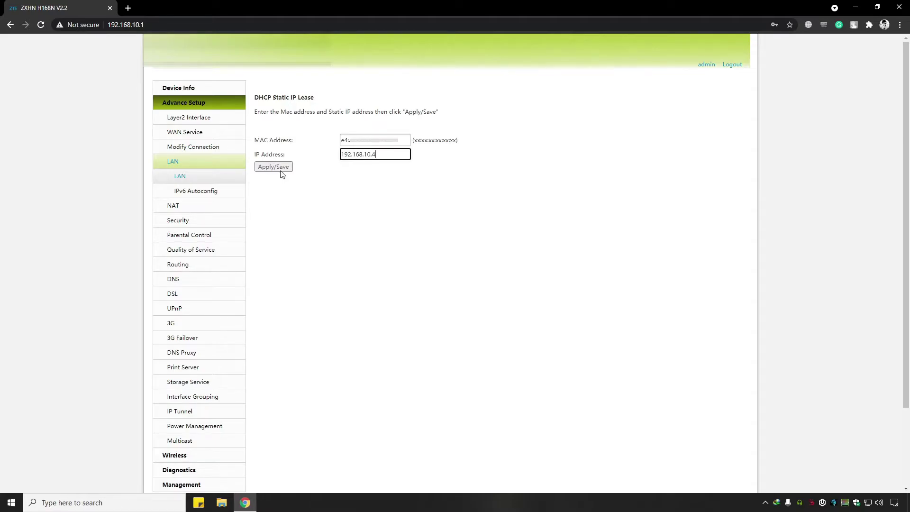
click(280, 169)
Reboot the router from Management settings, then reload the DHCP leases list.
scroll(212, 335, down, 3)
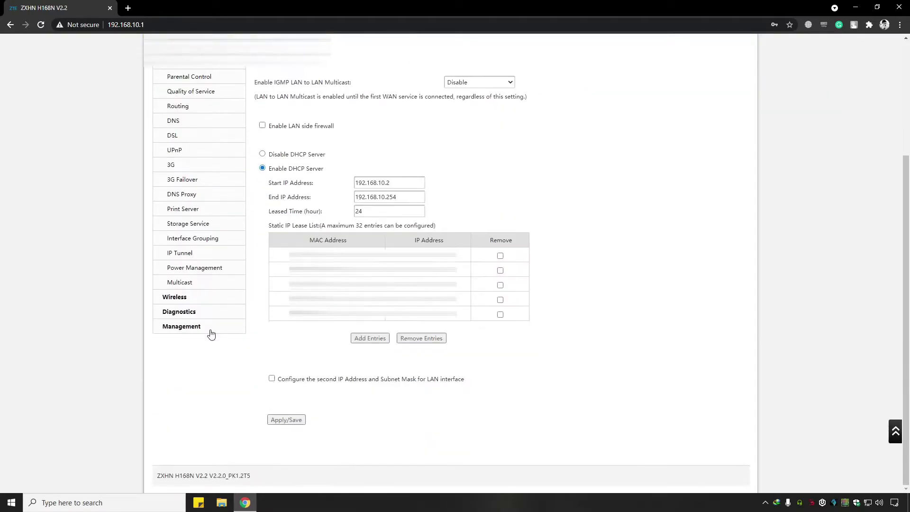
click(212, 334)
click(221, 324)
click(495, 105)
click(446, 270)
click(273, 151)
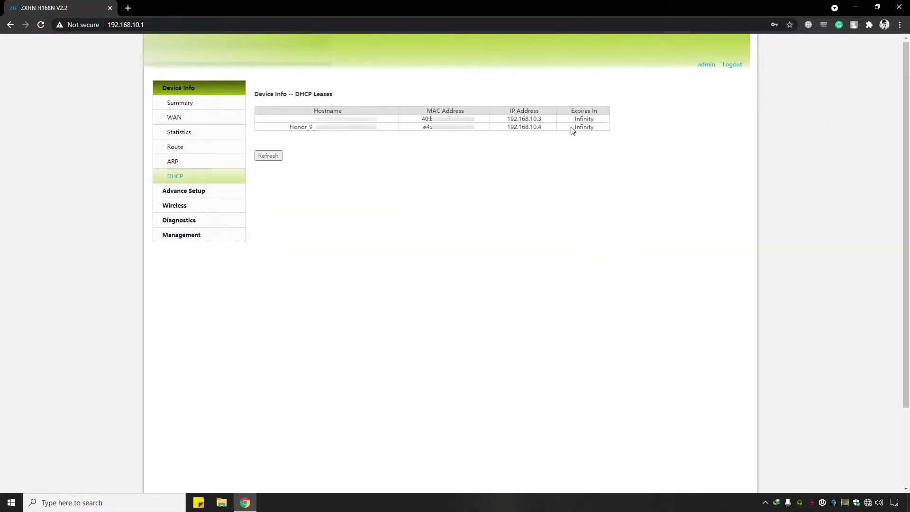
Confirm the second lease now shows 192.168.10.4 with Infinity expiry.
drag(574, 126, 600, 130)
drag(549, 128, 506, 127)
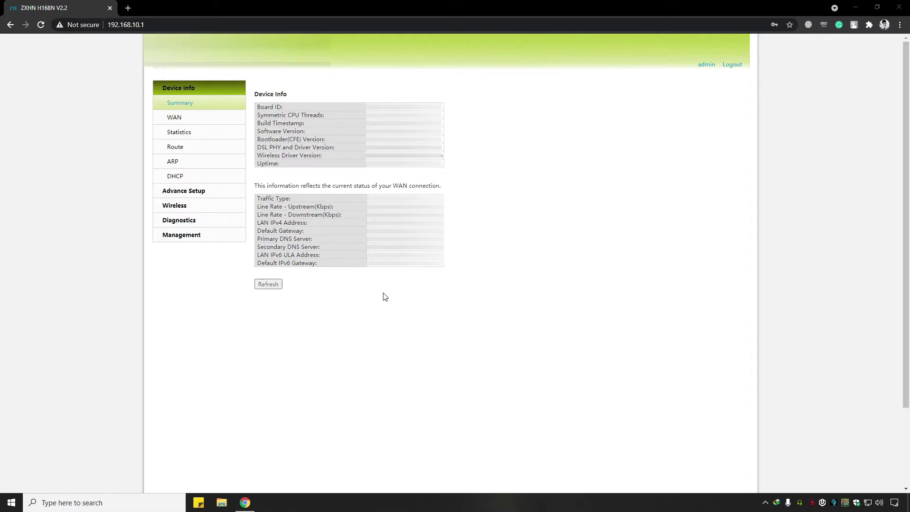
Check the WAN connection status to find the connected interface ppp2.1.
click(228, 192)
click(192, 206)
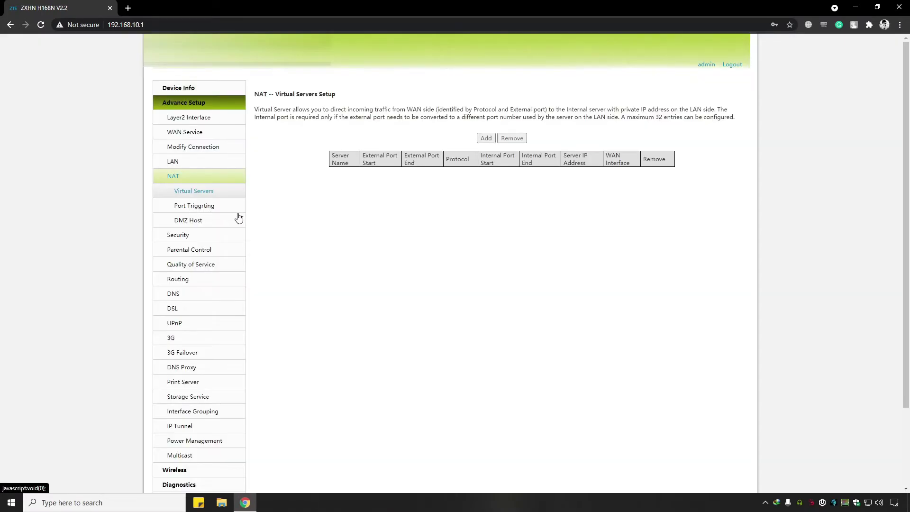
click(486, 140)
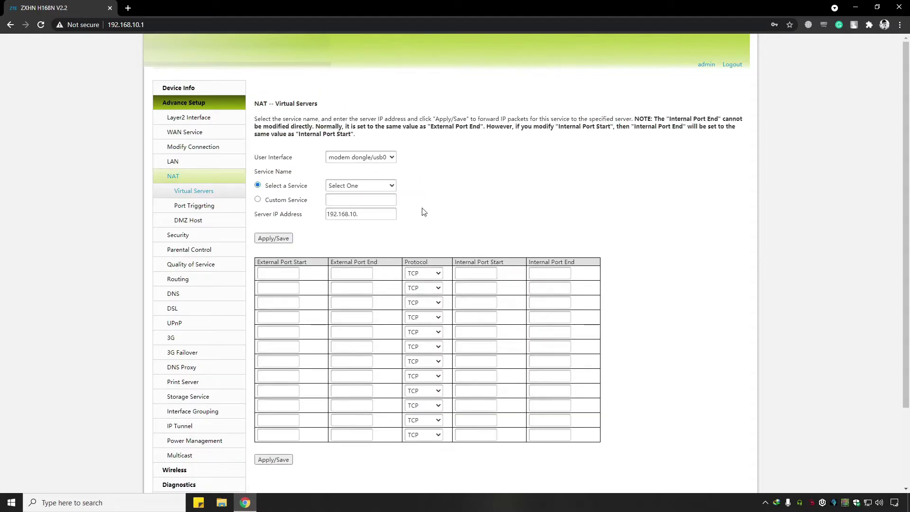
click(392, 157)
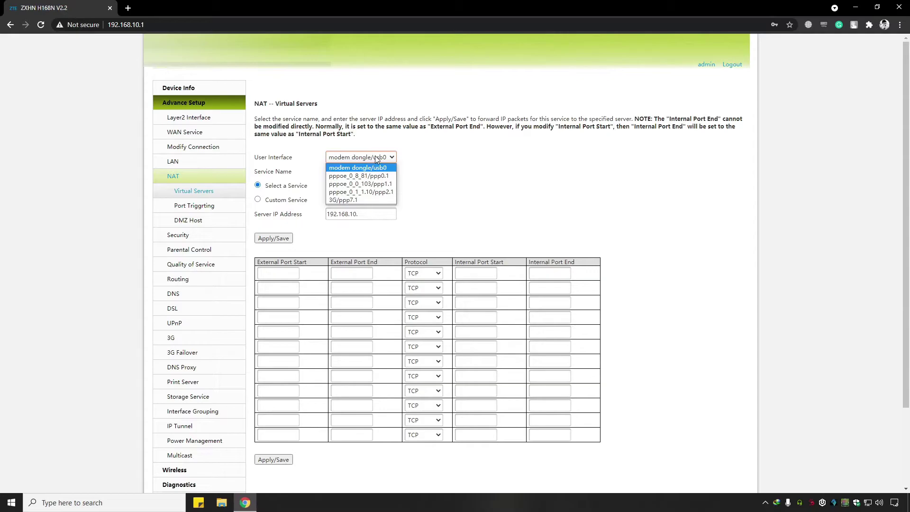
click(231, 87)
click(214, 117)
drag(650, 152, 620, 155)
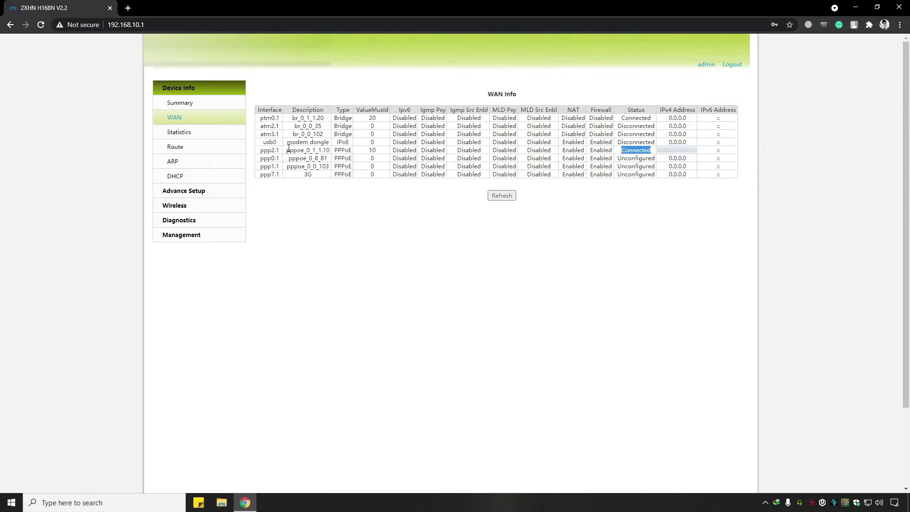
double_click(270, 151)
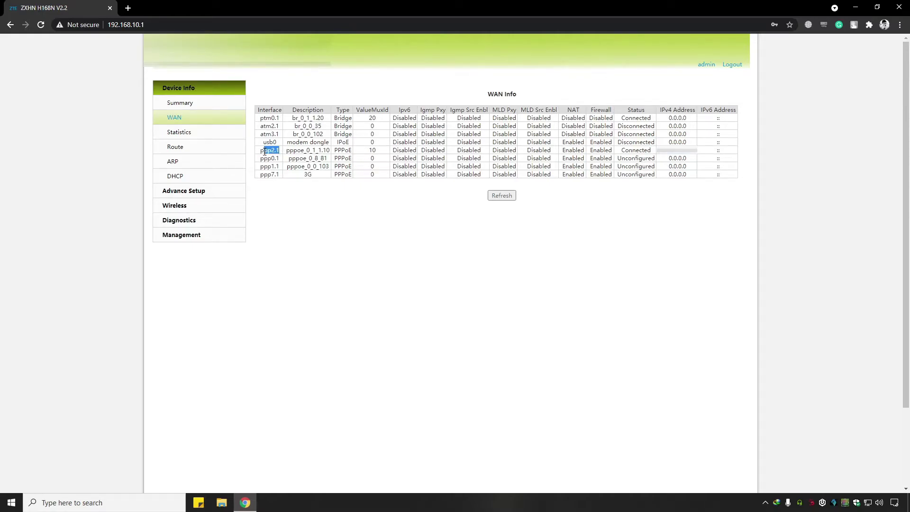
Start a virtual server on pppoe_0_1_1.10/ppp2.1 with custom service name RDS.
click(226, 194)
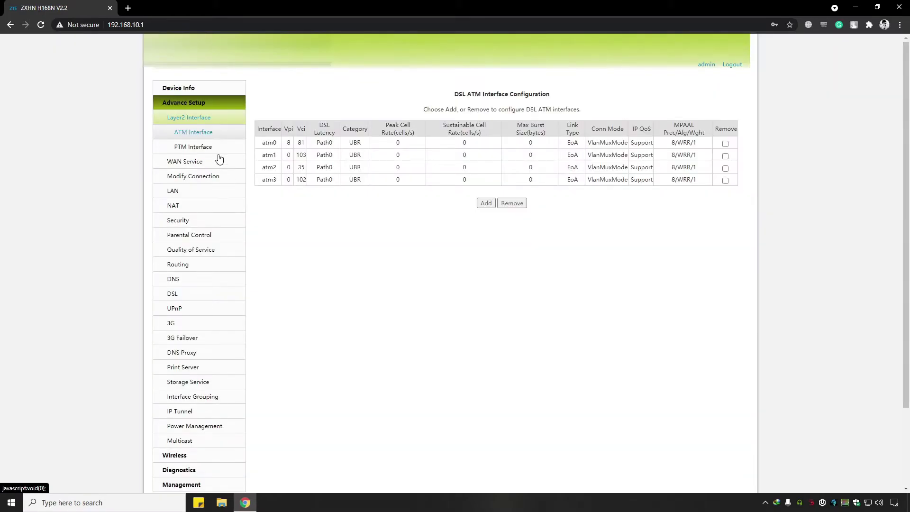
click(202, 207)
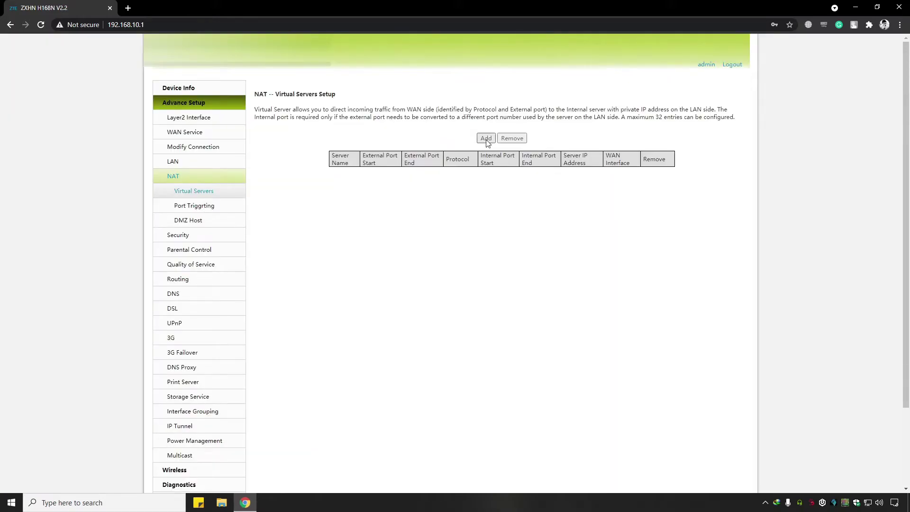
click(486, 138)
click(379, 157)
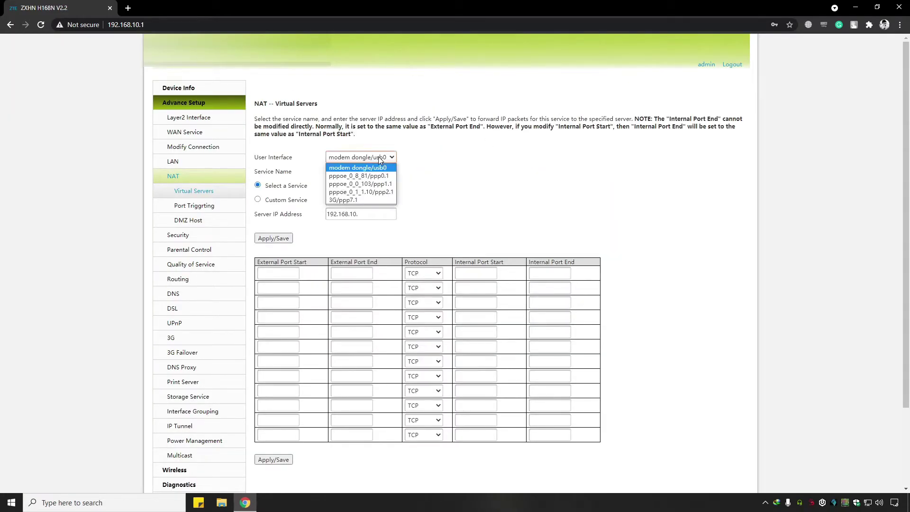
click(360, 192)
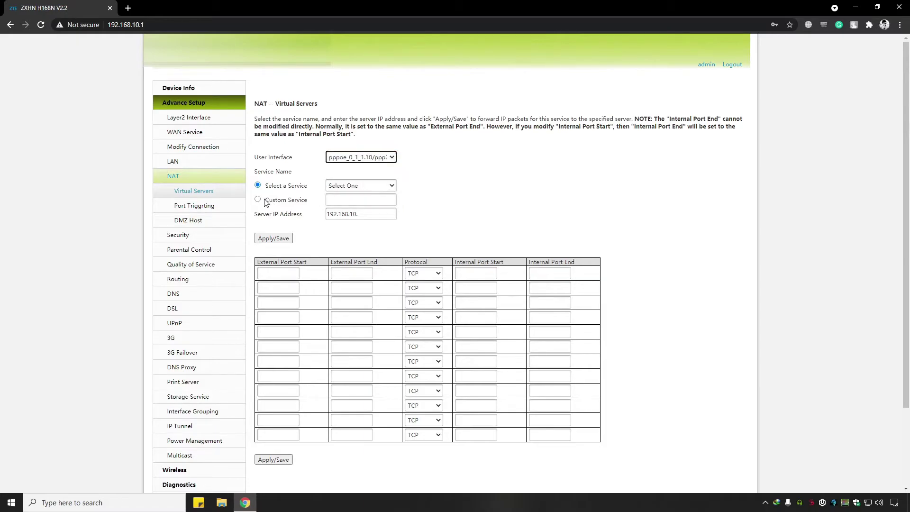
click(264, 201)
click(353, 202)
text(RDS)
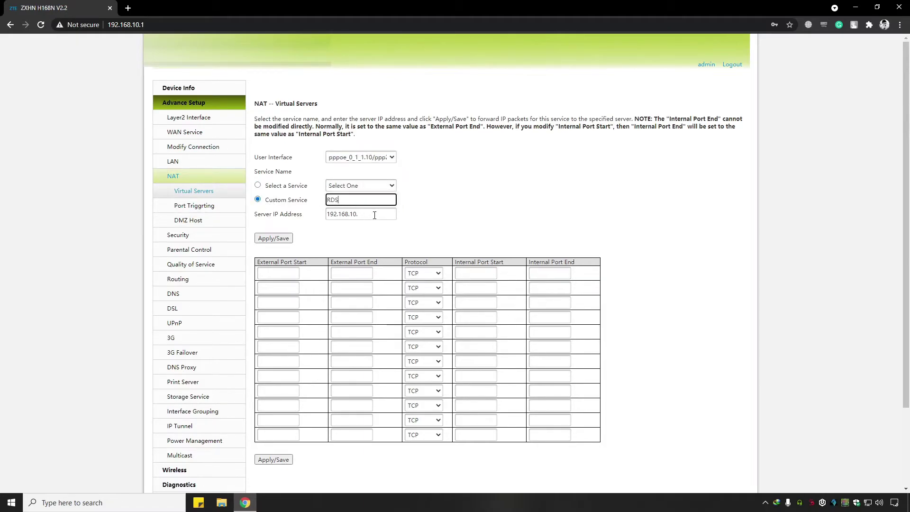
click(375, 215)
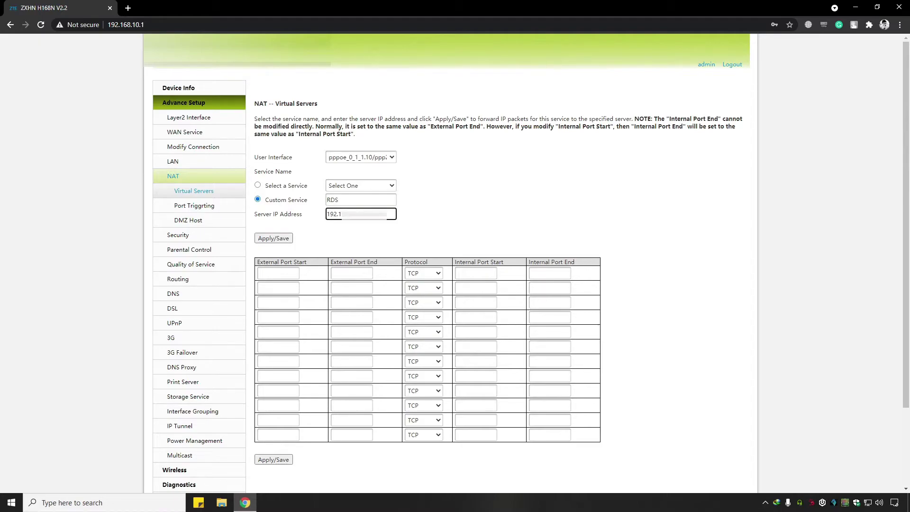
Forward external and internal port 3389 over TCP/UDP and save the RDS rule.
click(291, 274)
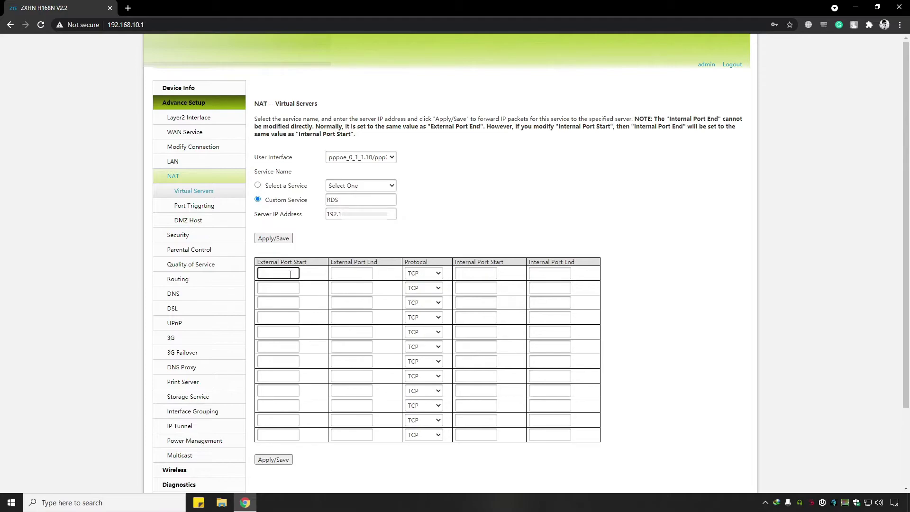
text(3389)
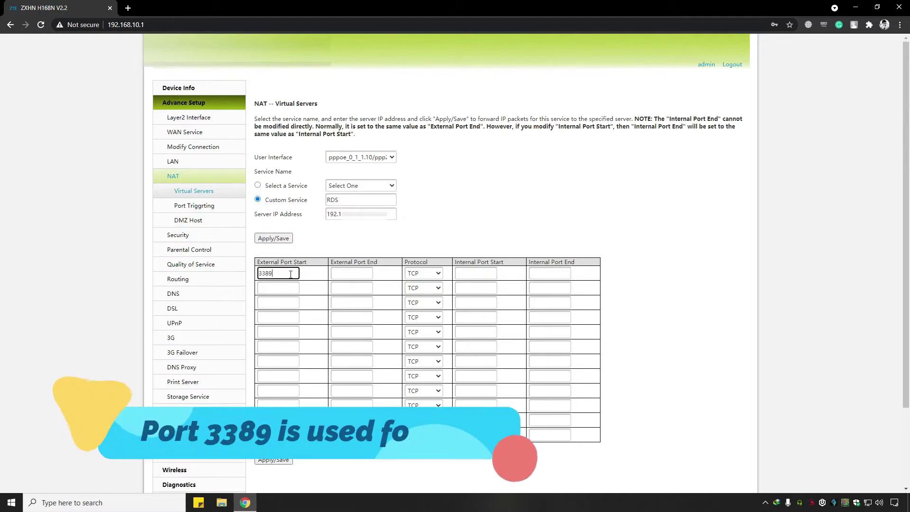
click(352, 274)
text(3389)
click(423, 273)
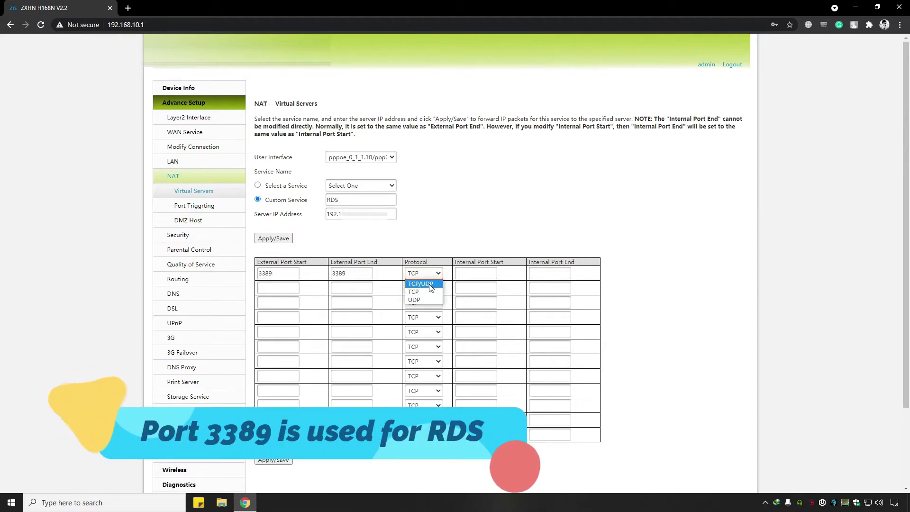
click(420, 284)
click(470, 273)
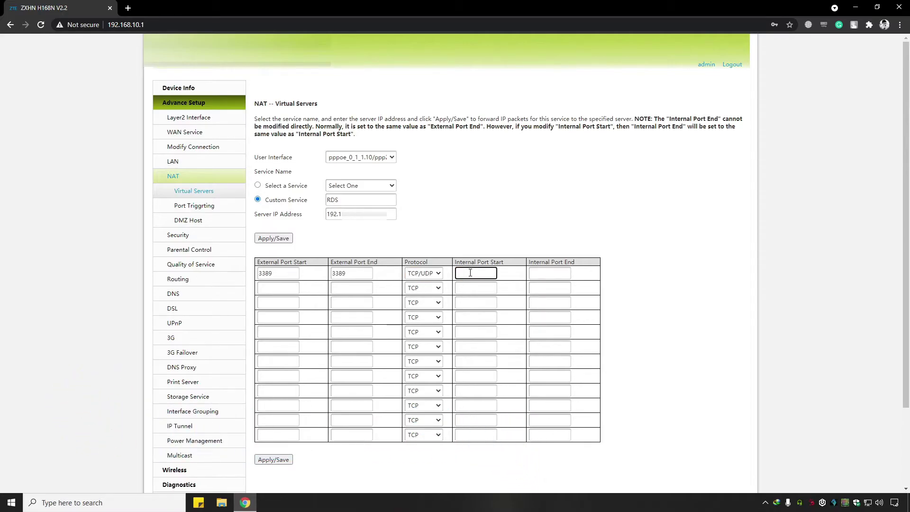
key(Tab)
text(3389)
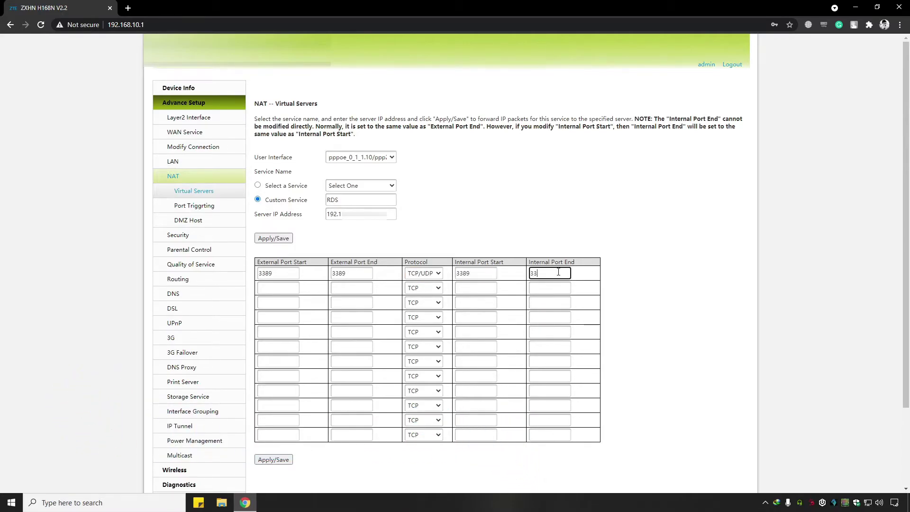
click(281, 459)
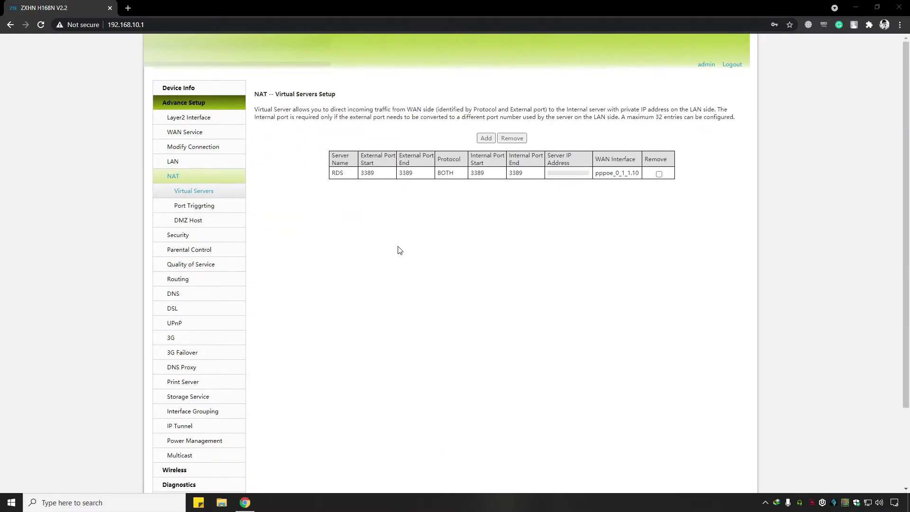
Start a port triggering rule on pppoe_0_1_1.10/ppp2.1 as custom application RDS.
click(231, 211)
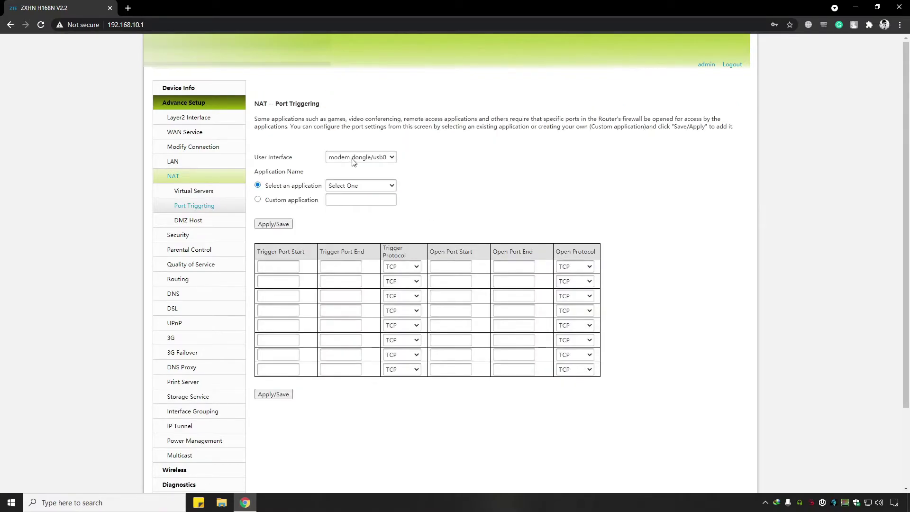
click(354, 158)
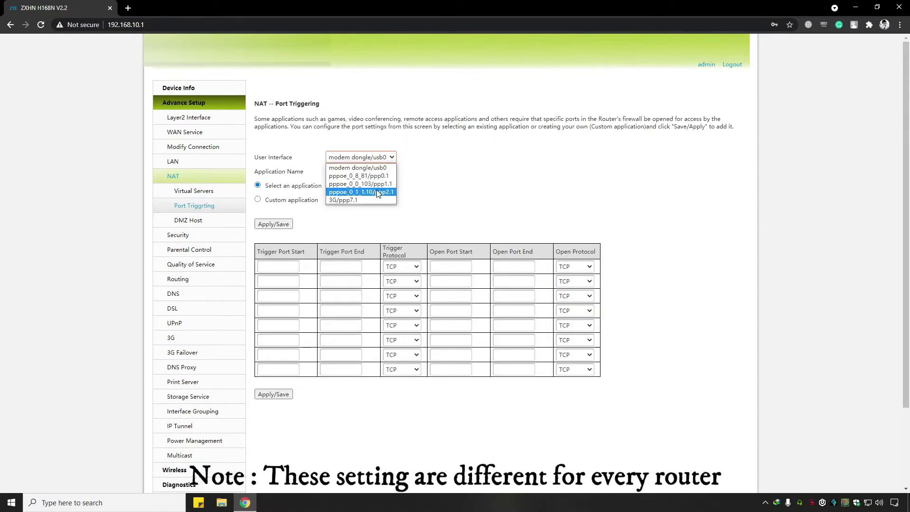
click(375, 192)
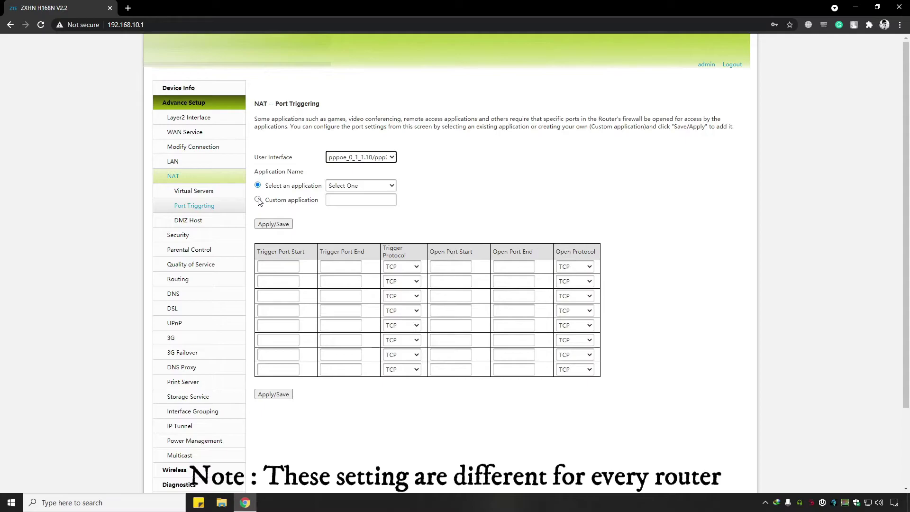
click(258, 200)
click(348, 199)
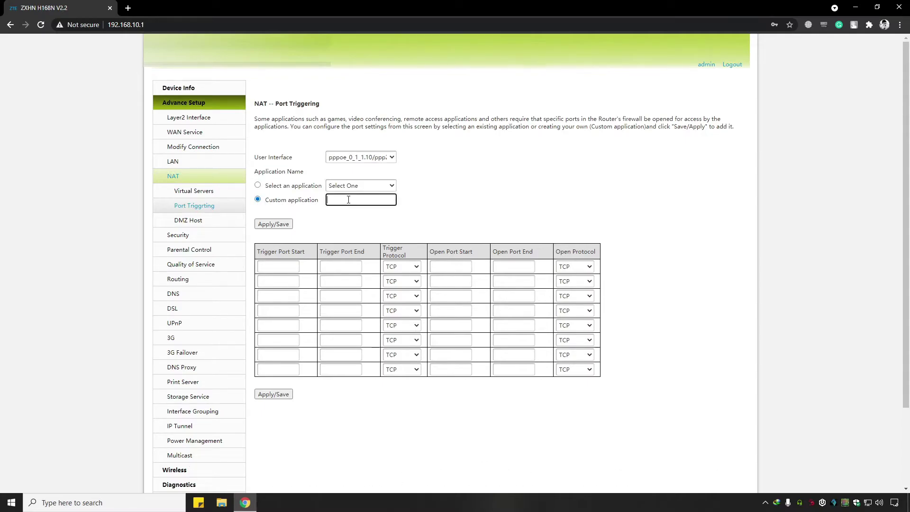
Set trigger and open ports 3389–3389 over TCP/UDP and save the rule.
click(294, 269)
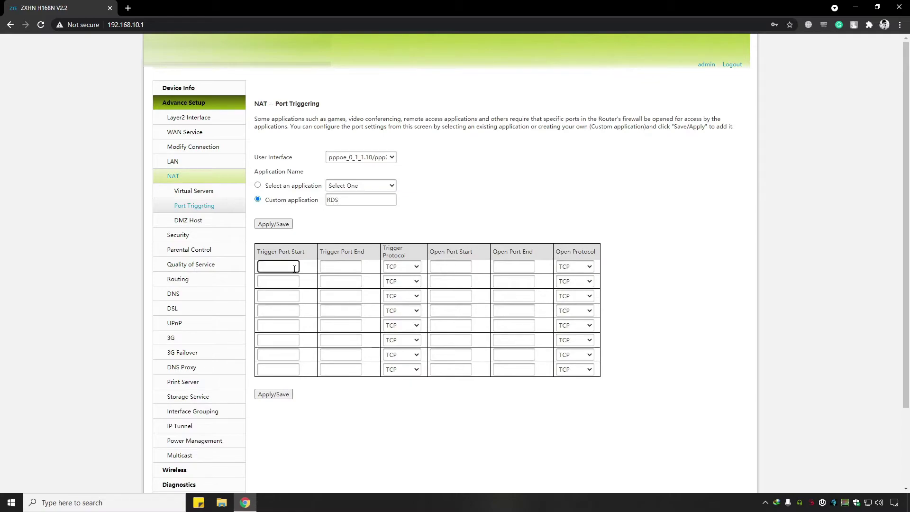
click(336, 267)
text(3389)
click(411, 268)
click(401, 294)
click(452, 263)
text(3389)
click(522, 267)
text(3389)
click(573, 267)
click(575, 295)
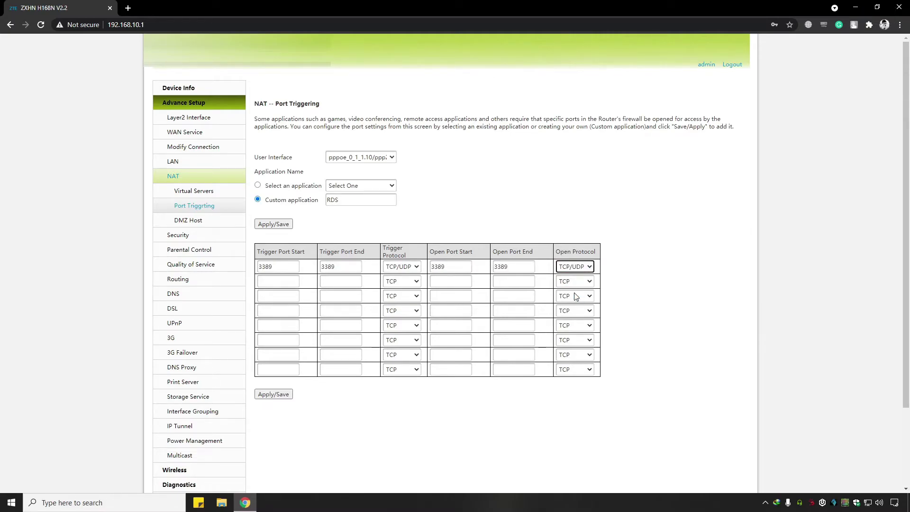
click(274, 395)
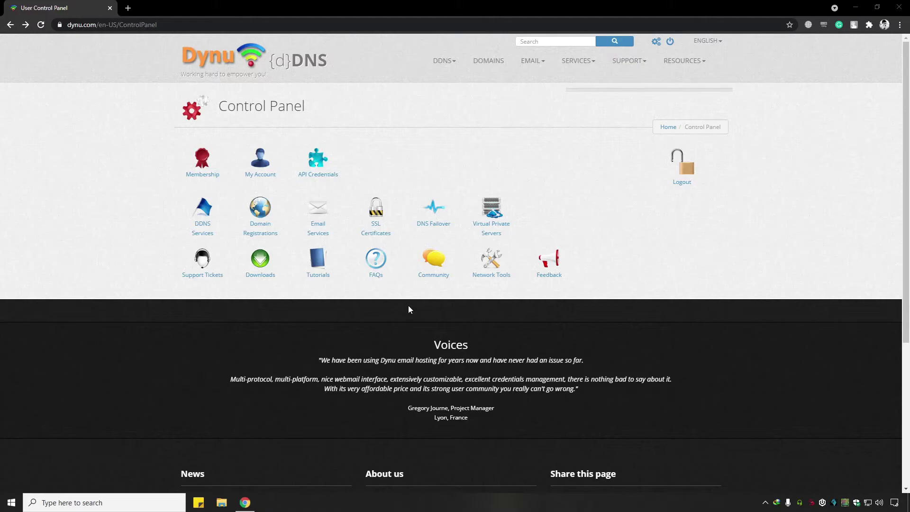
Run Dynu's Port Check on remotedesktop.freeddns.org port 3389 and confirm it reports SUCCESS.
drag(217, 109, 315, 116)
click(406, 132)
click(500, 264)
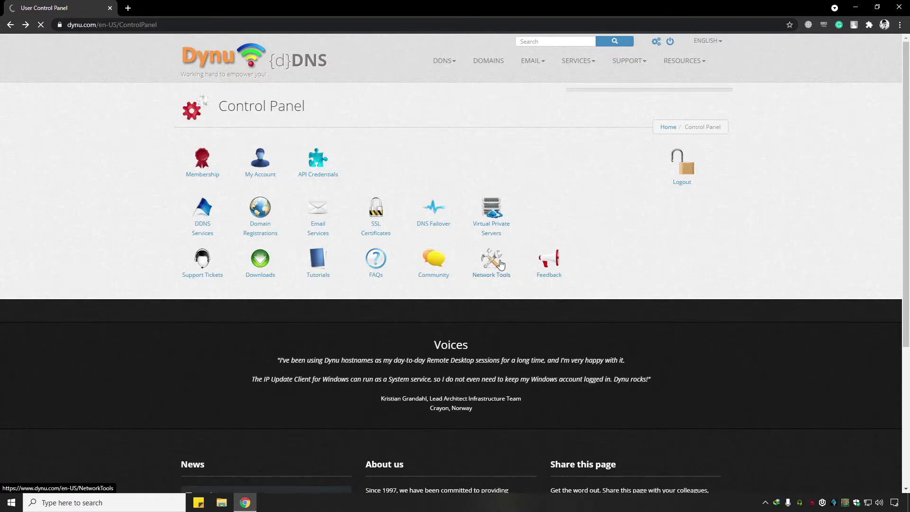
click(384, 235)
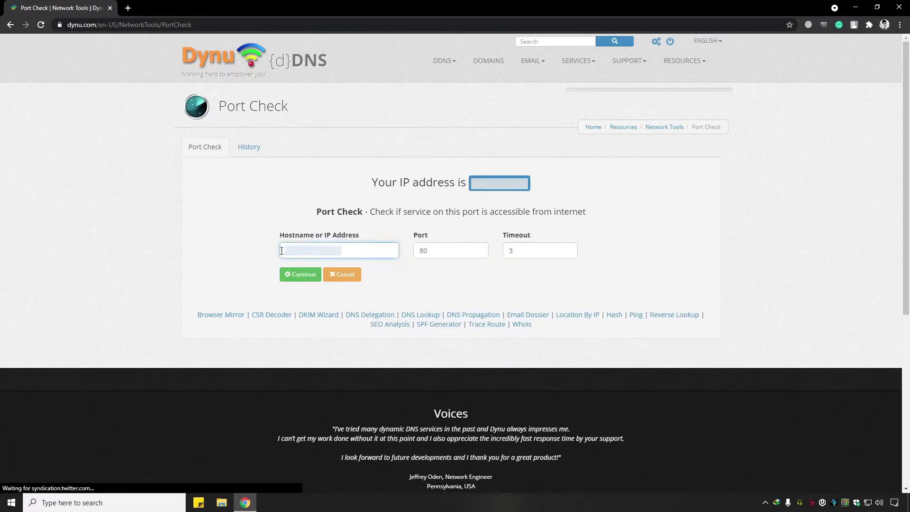
text(remotedes)
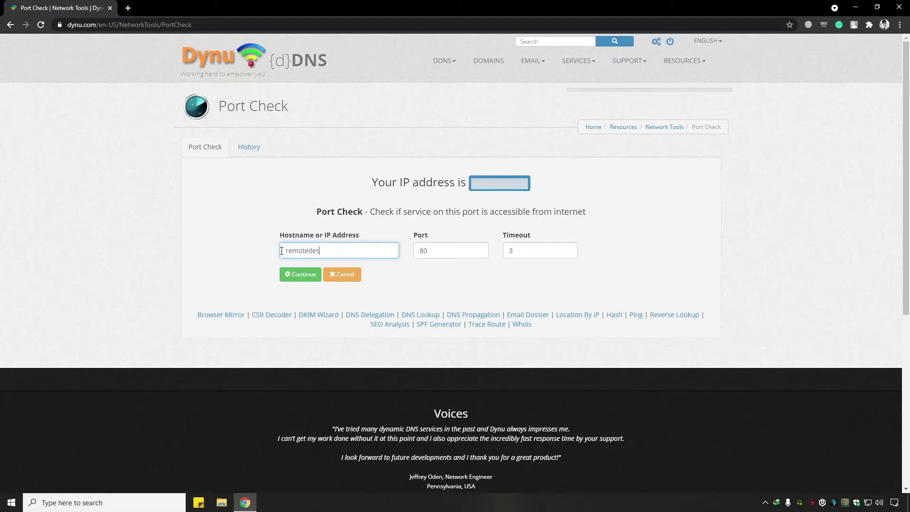
text(ktop.freeddns.org)
key(Tab)
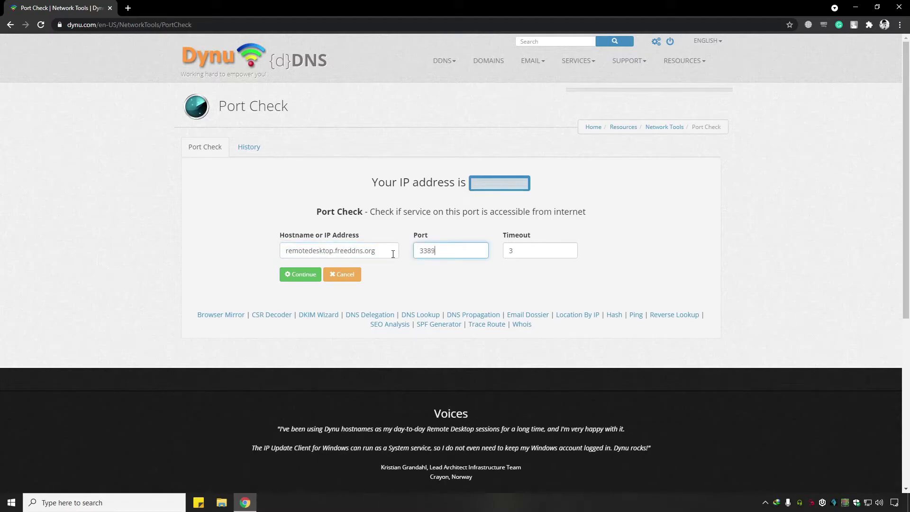
click(305, 279)
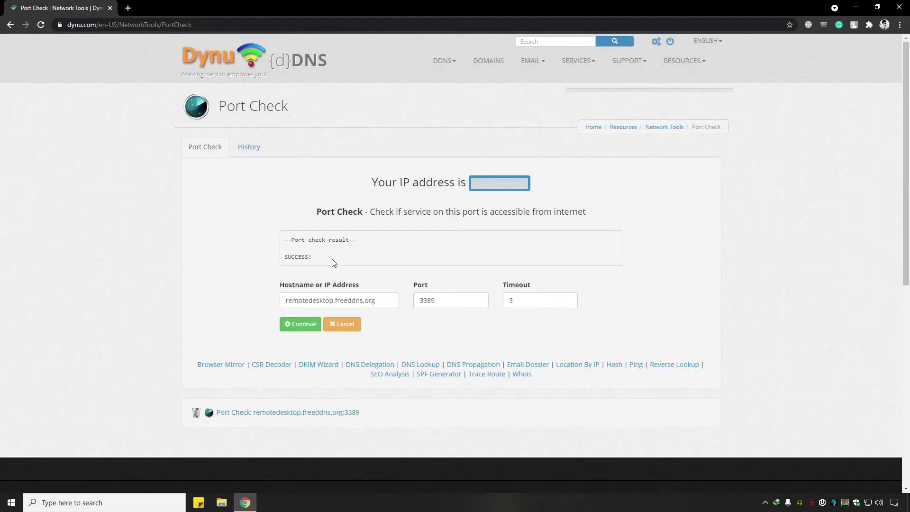
drag(338, 262, 288, 240)
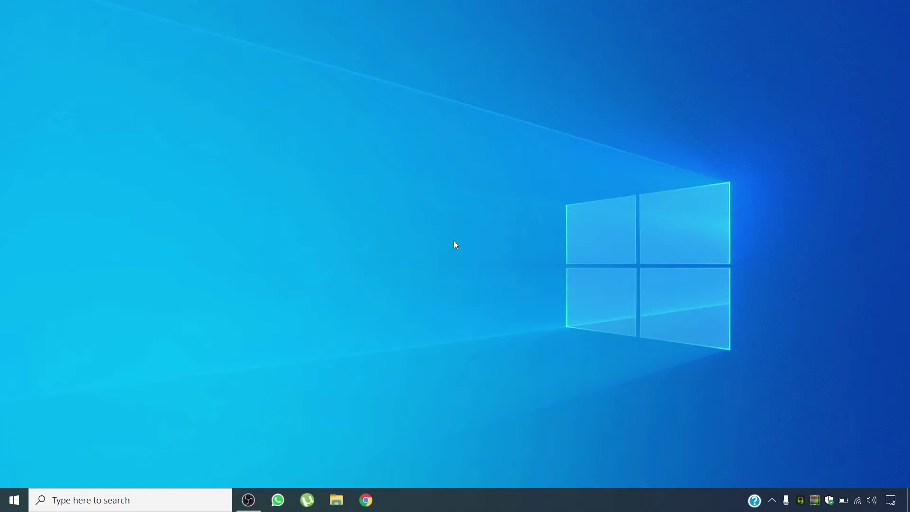
Launch Remote Desktop Connection (mstsc) and connect to remotedesktop.freeddns.org.
key(super+r)
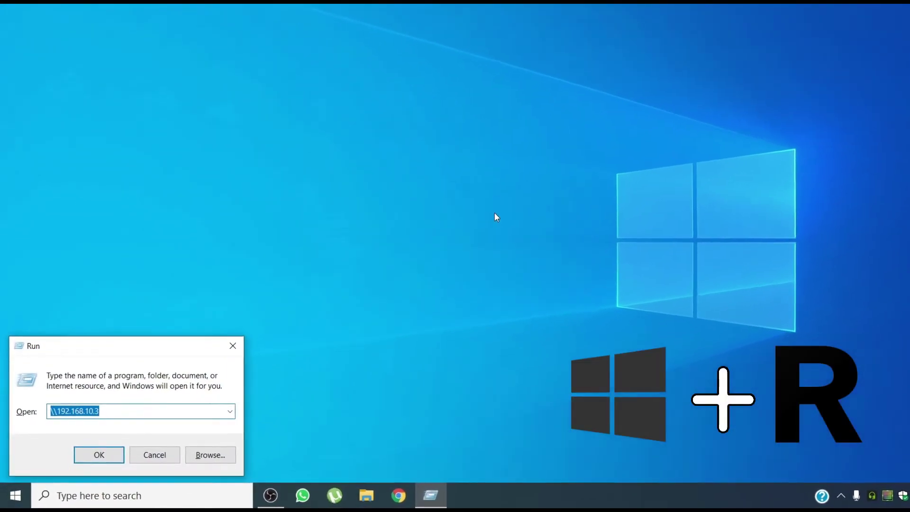
text(msts)
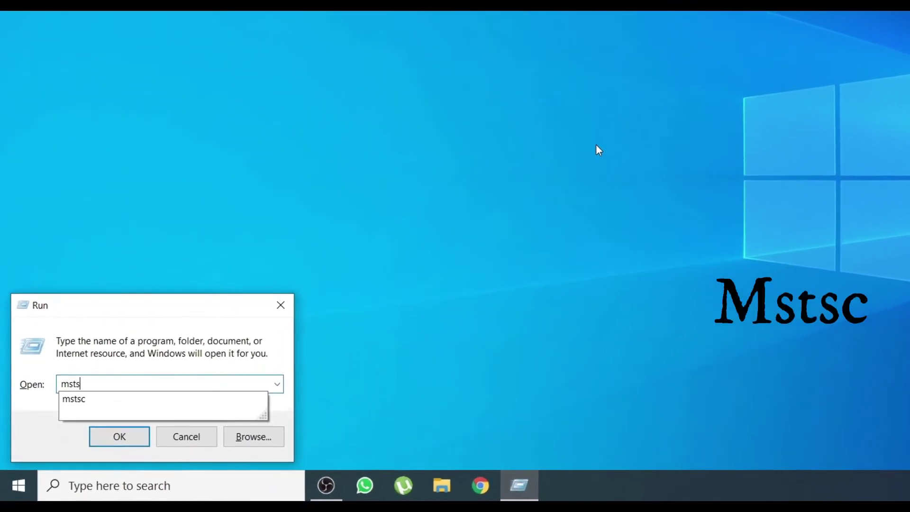
text(c)
key(Return)
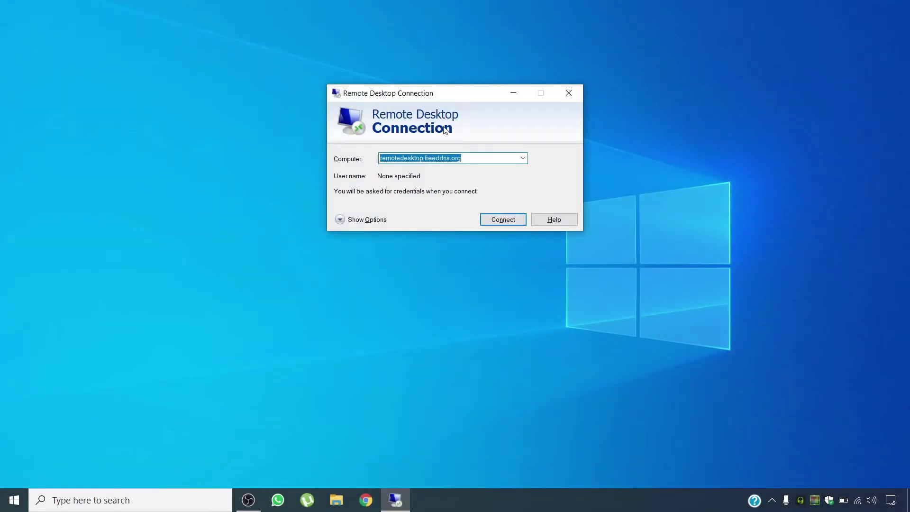
drag(452, 94, 437, 131)
drag(459, 193, 366, 194)
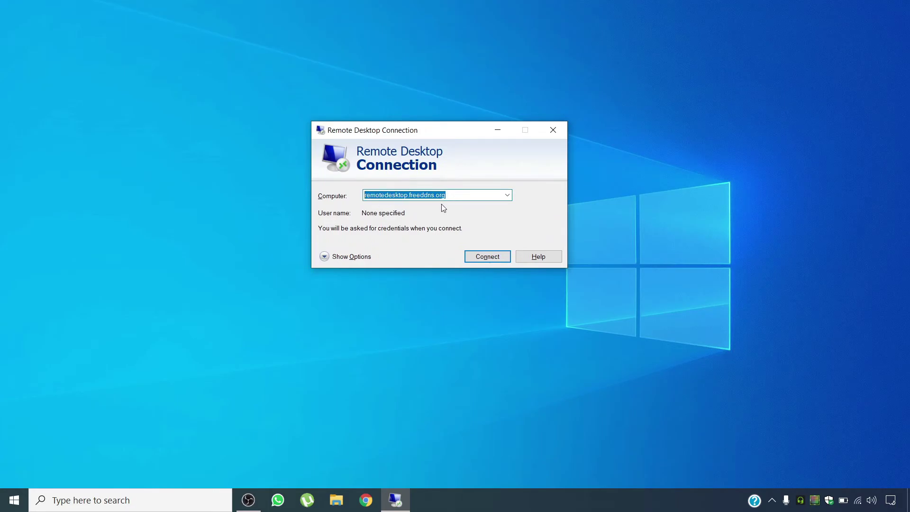
click(478, 258)
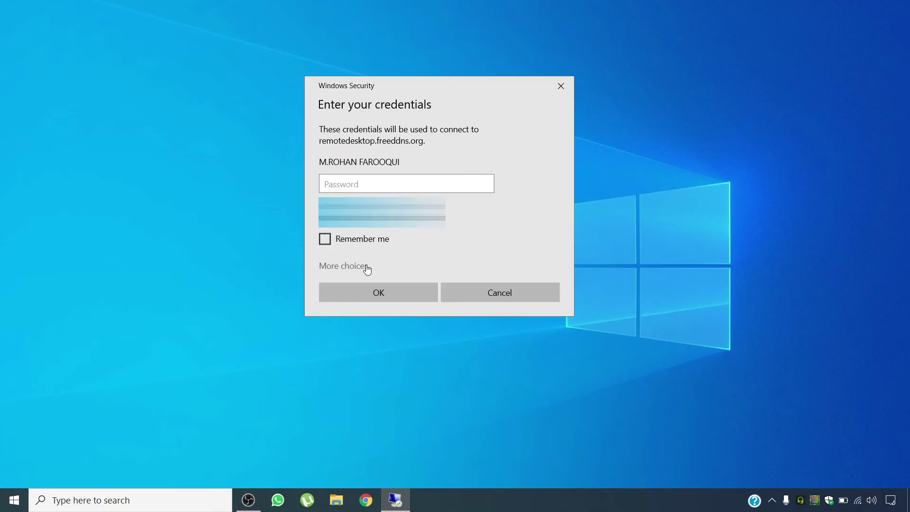
Sign in with a different account's username and password, then permanently accept the certificate.
click(367, 268)
click(389, 331)
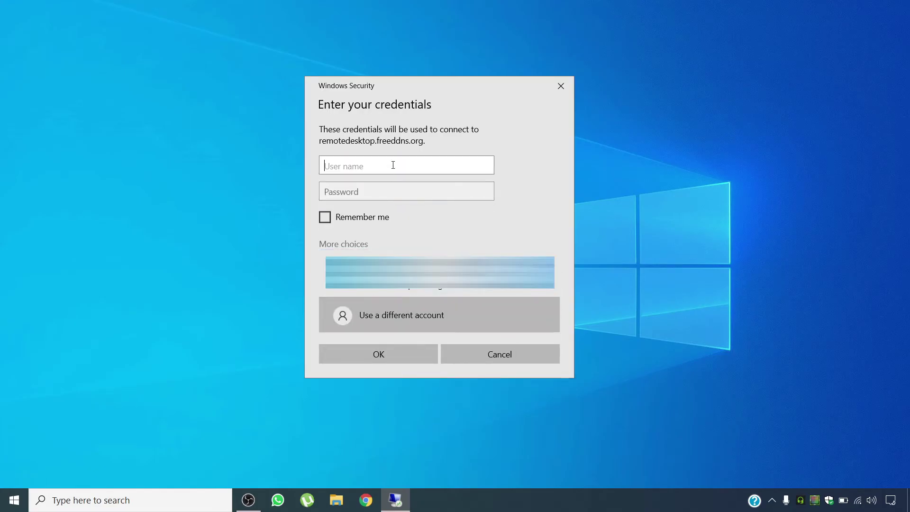
key(Tab)
click(325, 217)
click(390, 354)
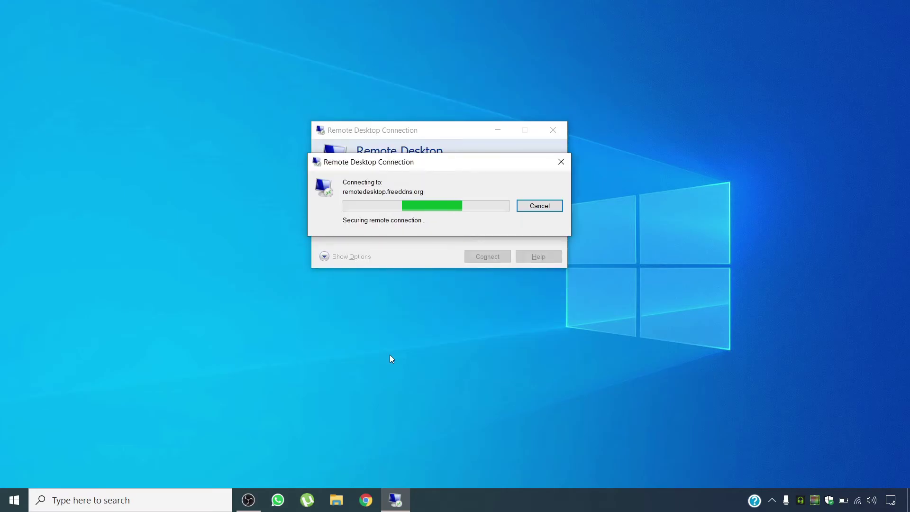
click(335, 277)
click(483, 298)
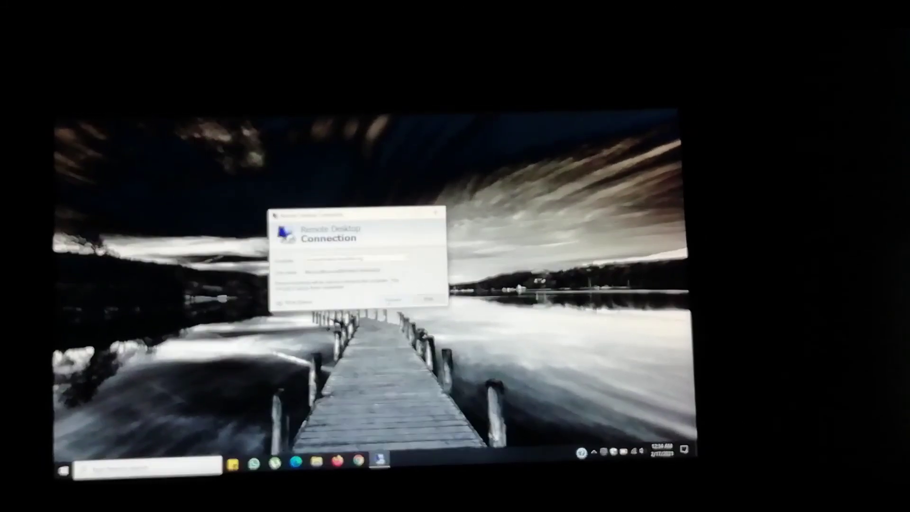
Connect from the laptop to remotedesktop.freeddns.org using the saved credentials.
click(394, 295)
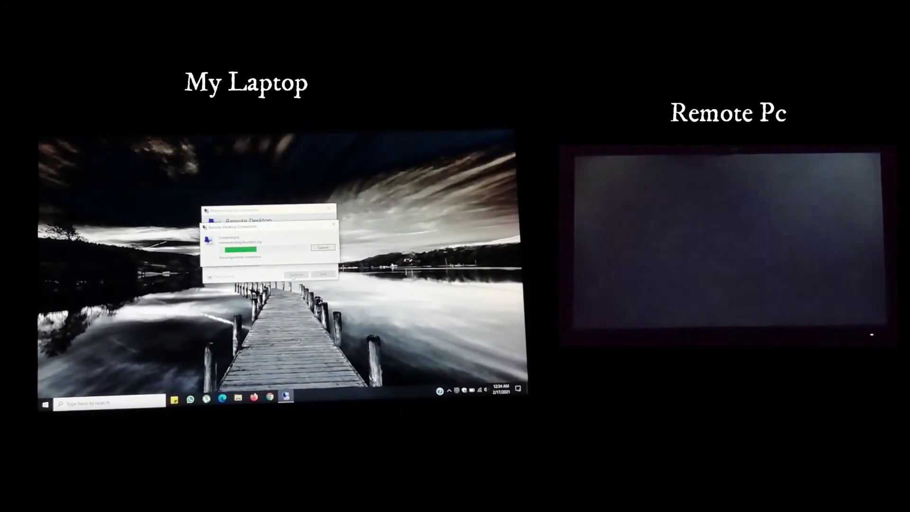